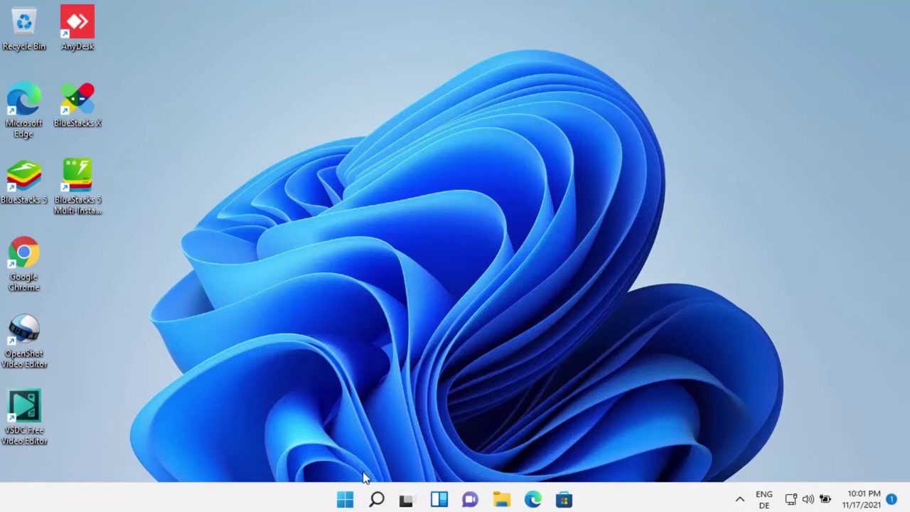
Open Device Manager from the Windows quick-access system tools.
right_click(347, 500)
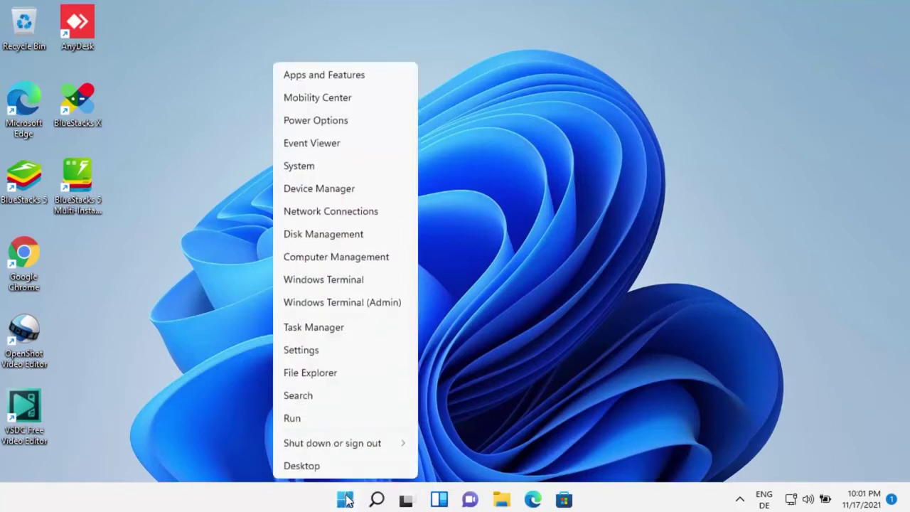
click(455, 444)
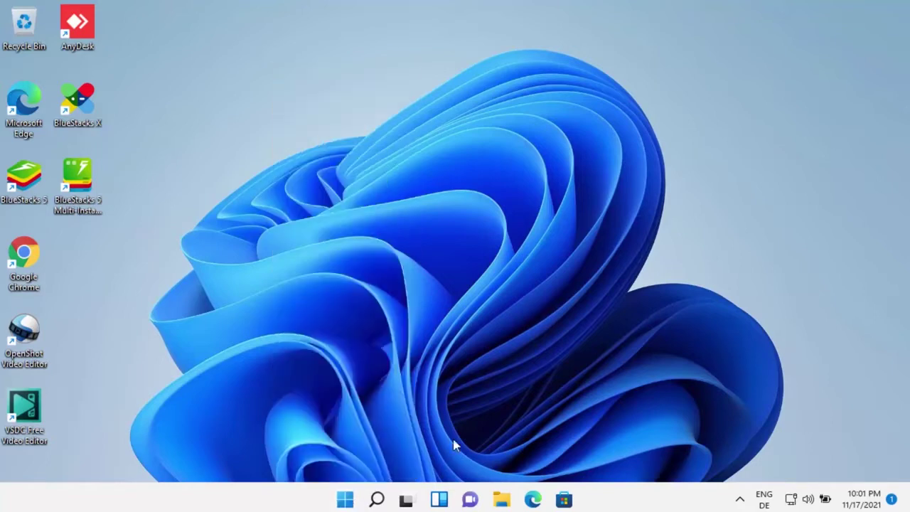
right_click(346, 501)
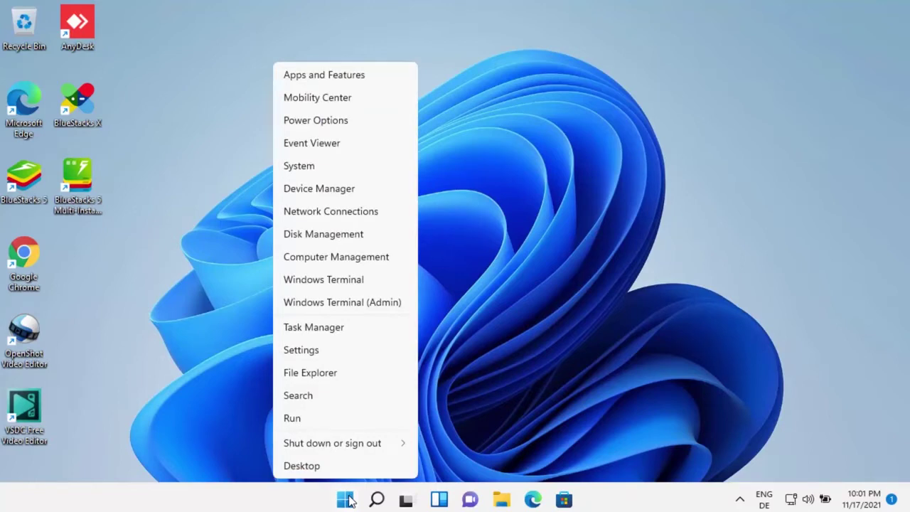
click(318, 189)
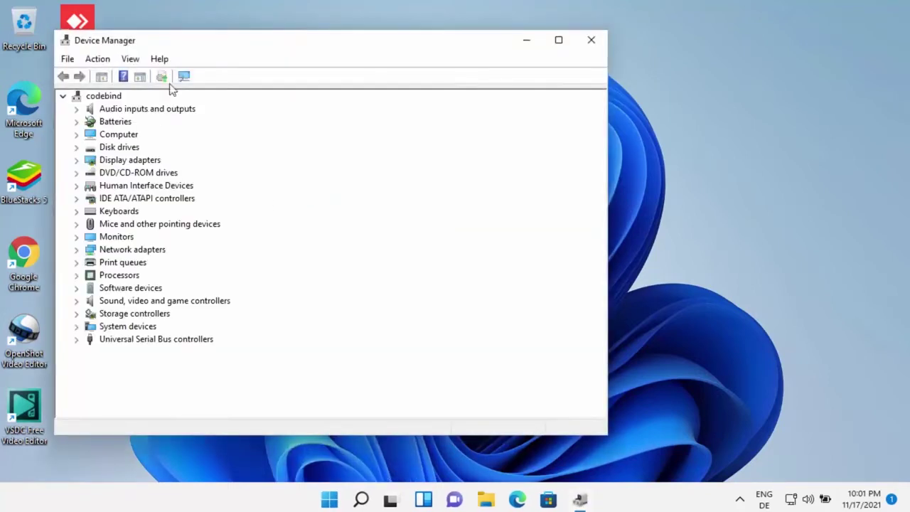
Search Windows for "device" to locate Device Manager, and clear the search text.
click(363, 501)
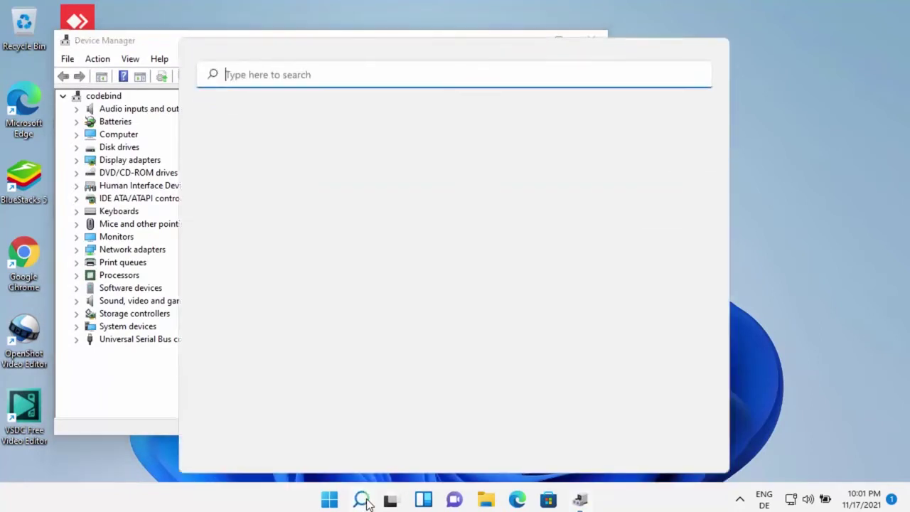
text(device)
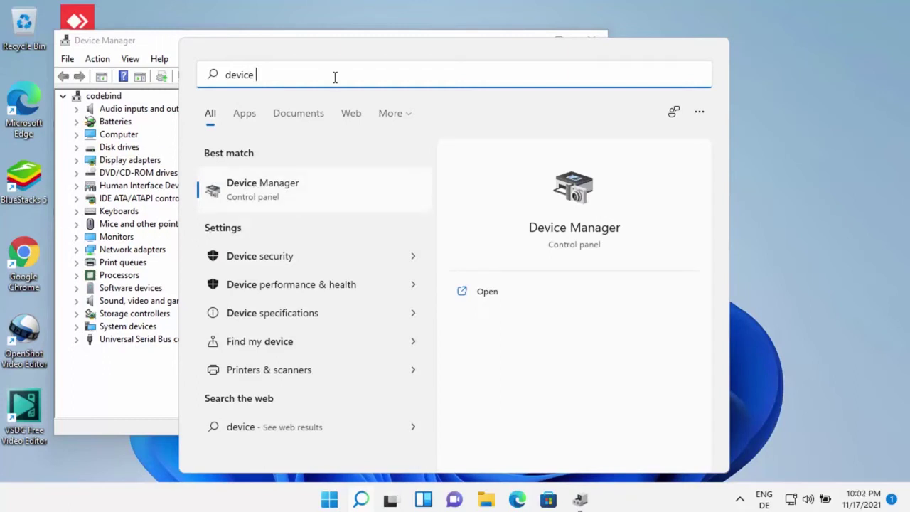
key(BackSpace)
key(BackSpace)
key(BackSpace)
key(BackSpace)
key(BackSpace)
key(BackSpace)
key(BackSpace)
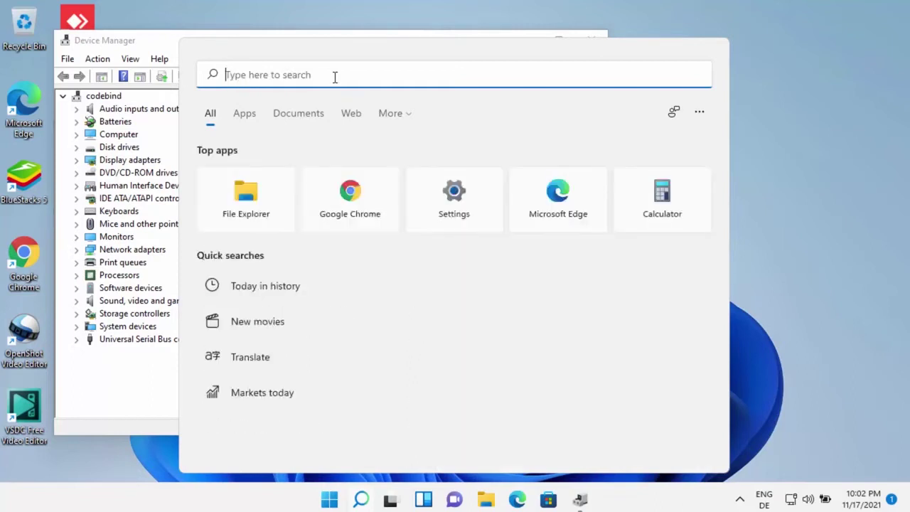
Search for Control Panel, open Device Manager through its large icons view, and close Control Panel.
text(dontrol)
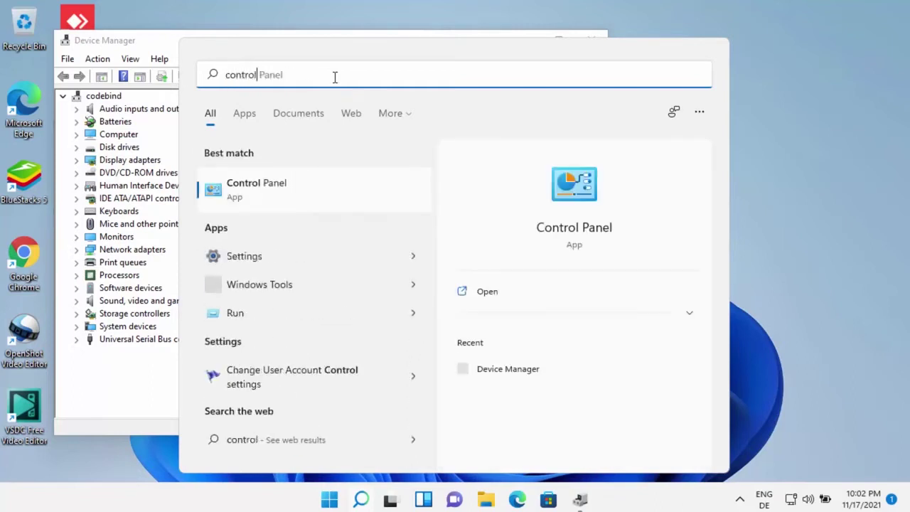
click(294, 184)
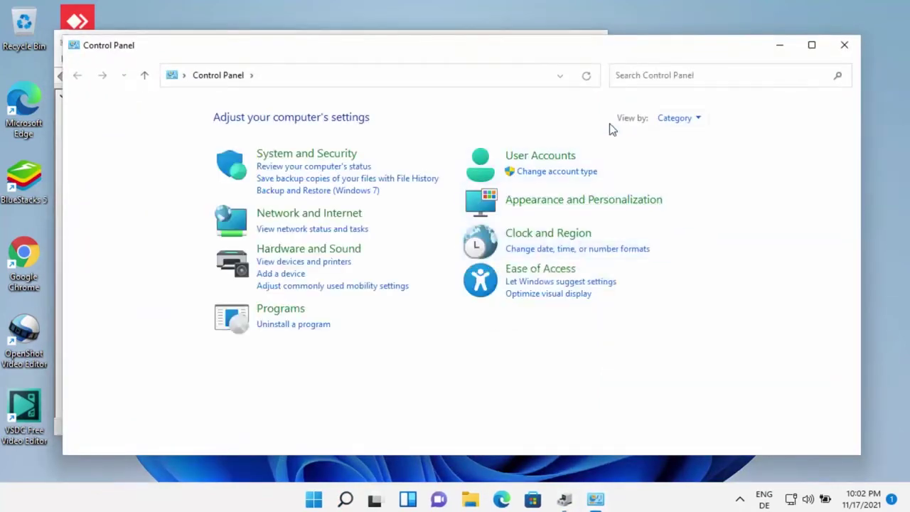
click(672, 119)
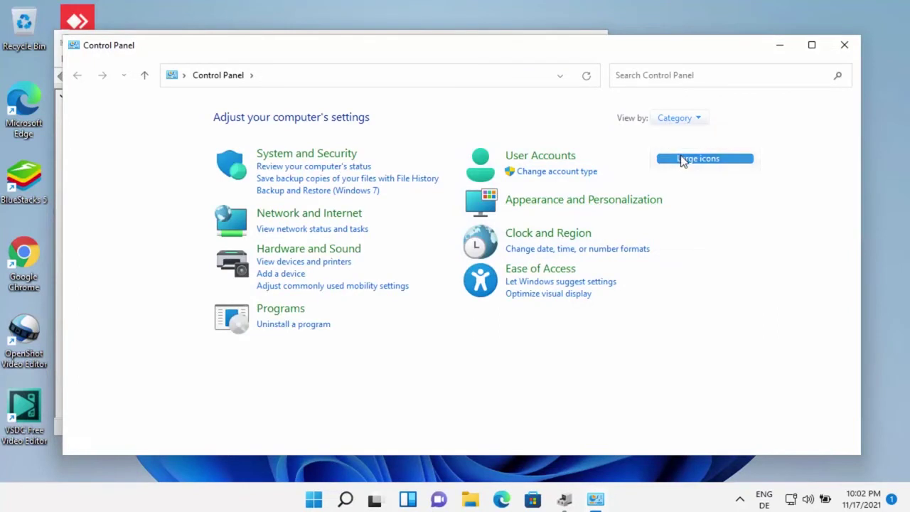
click(682, 159)
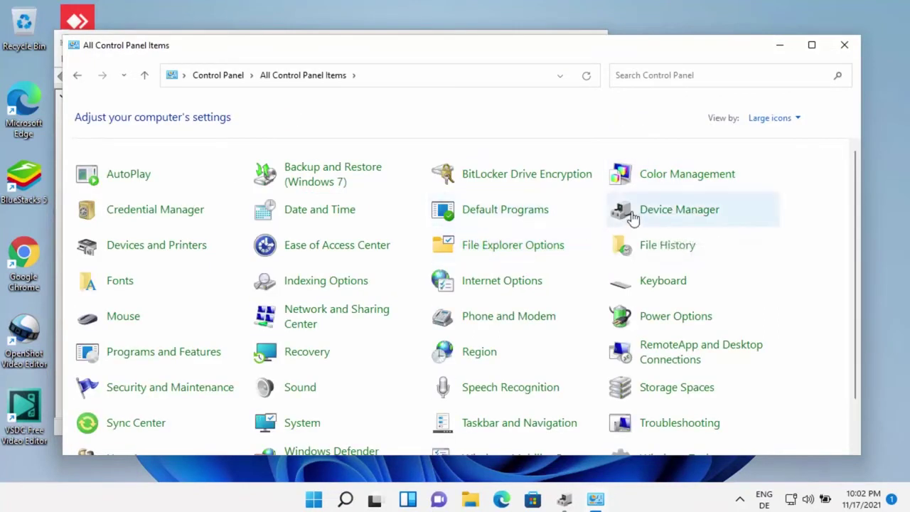
click(676, 210)
click(845, 45)
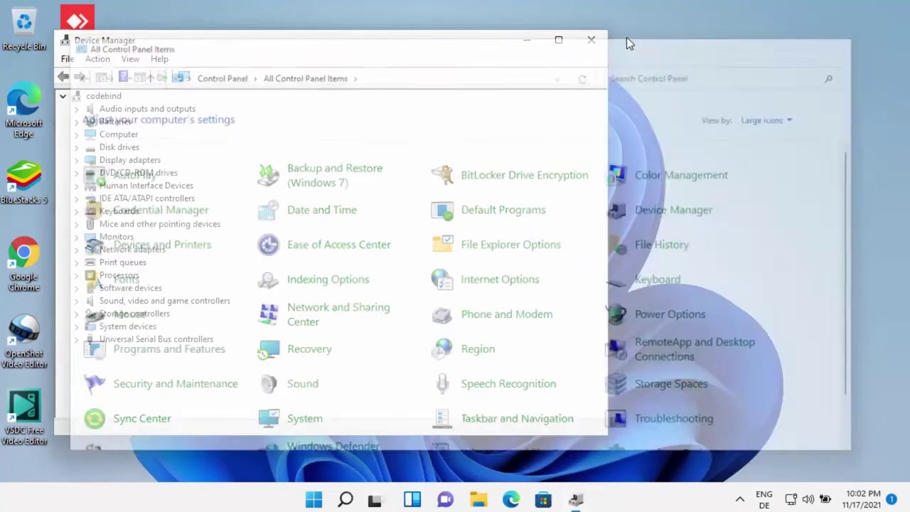
Maximize Device Manager and expand Monitors, Network adapters, Print queues, Sound, video and game controllers, and Universal Serial Bus controllers.
click(551, 41)
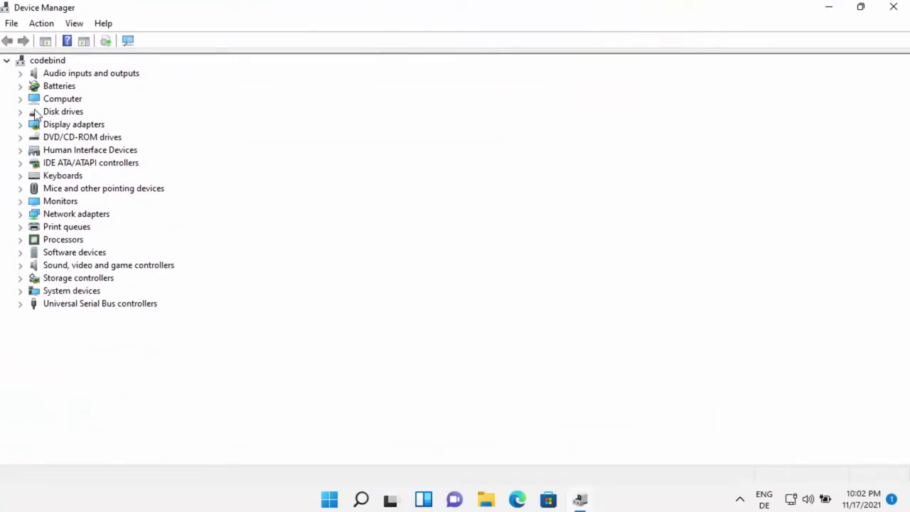
click(20, 202)
click(20, 228)
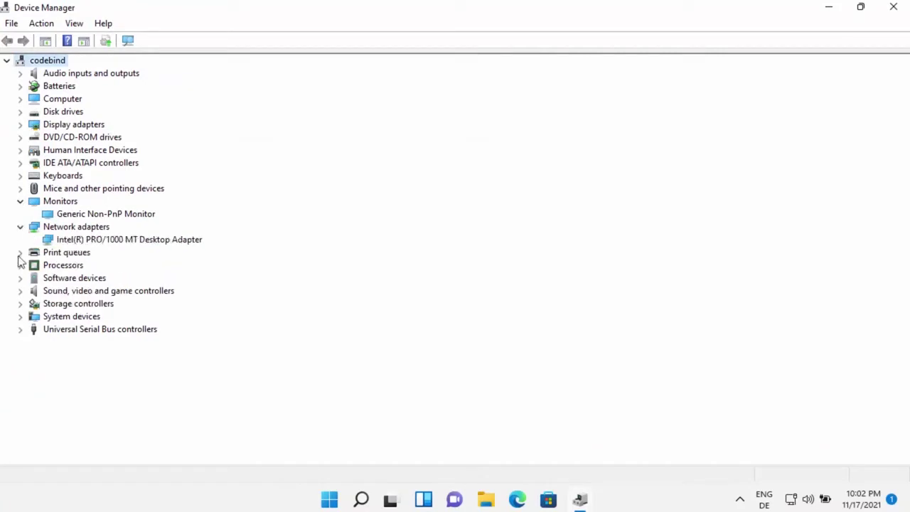
click(20, 253)
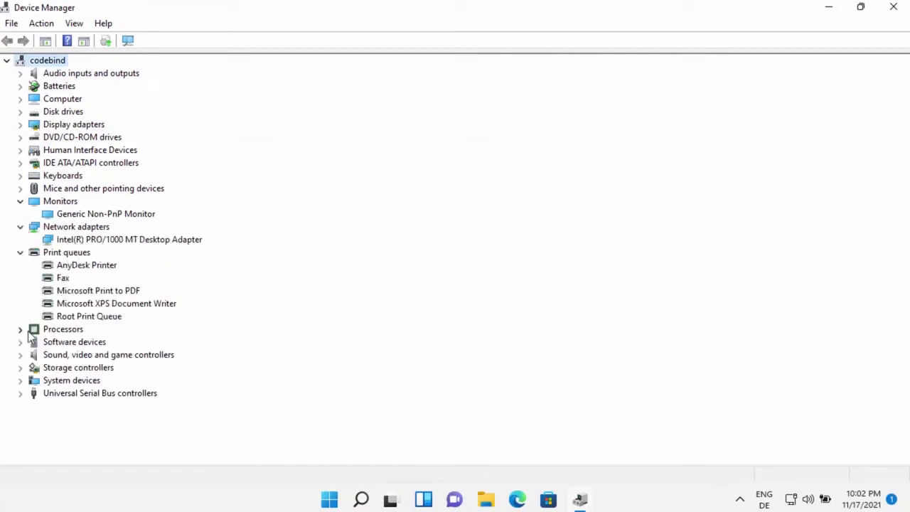
click(20, 355)
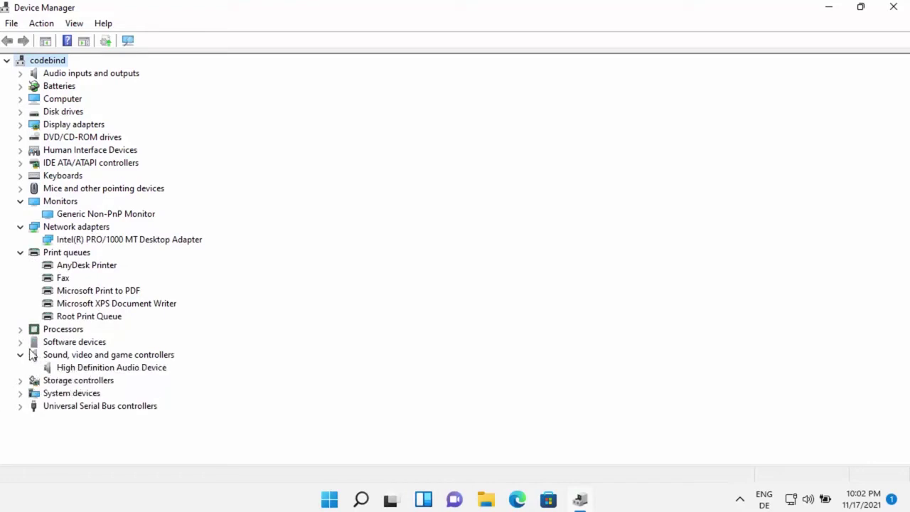
click(20, 407)
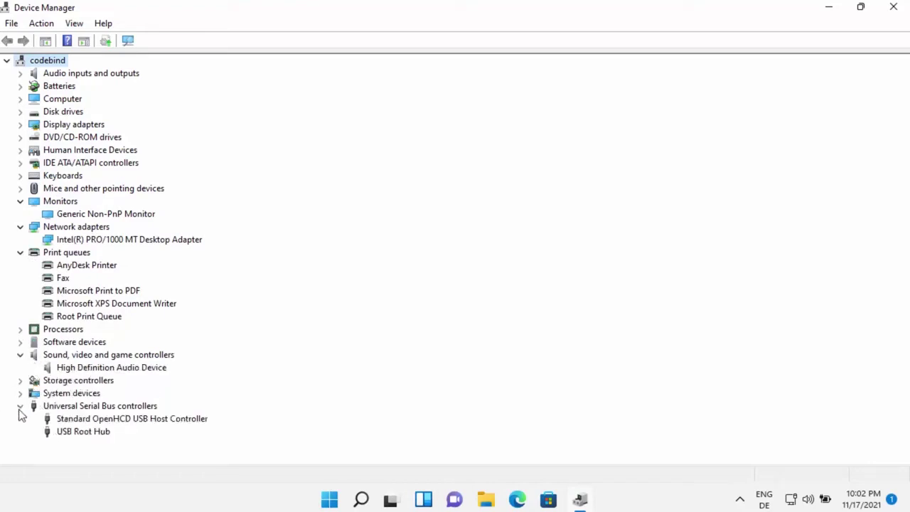
Run an automatic driver search for the Standard OpenHCD USB Host Controller and close the update wizard.
click(127, 424)
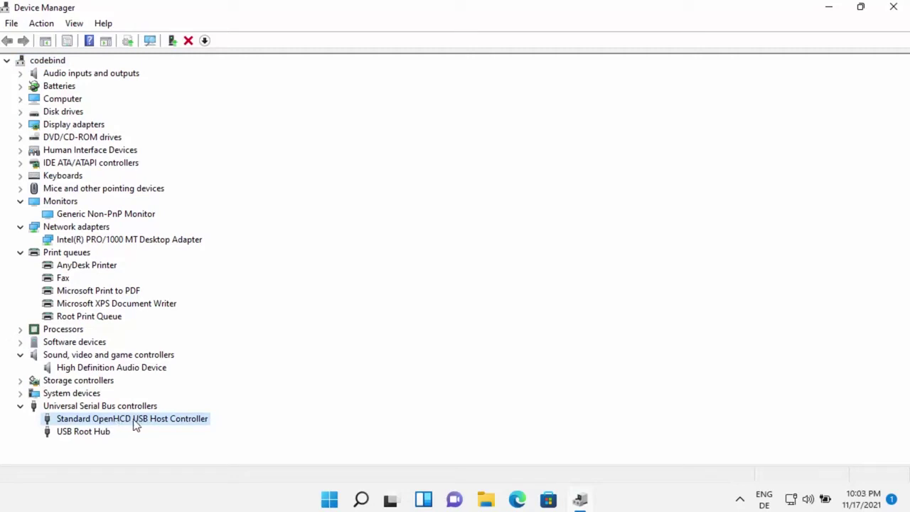
right_click(135, 425)
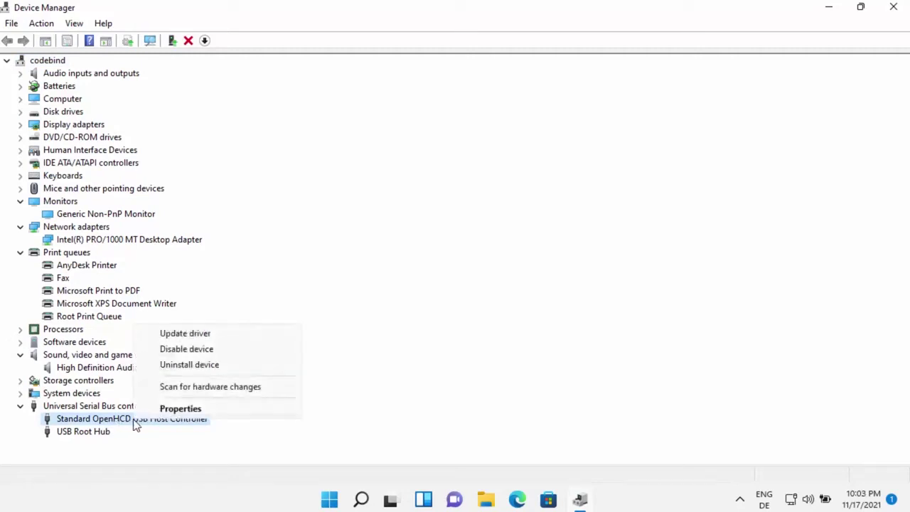
click(185, 338)
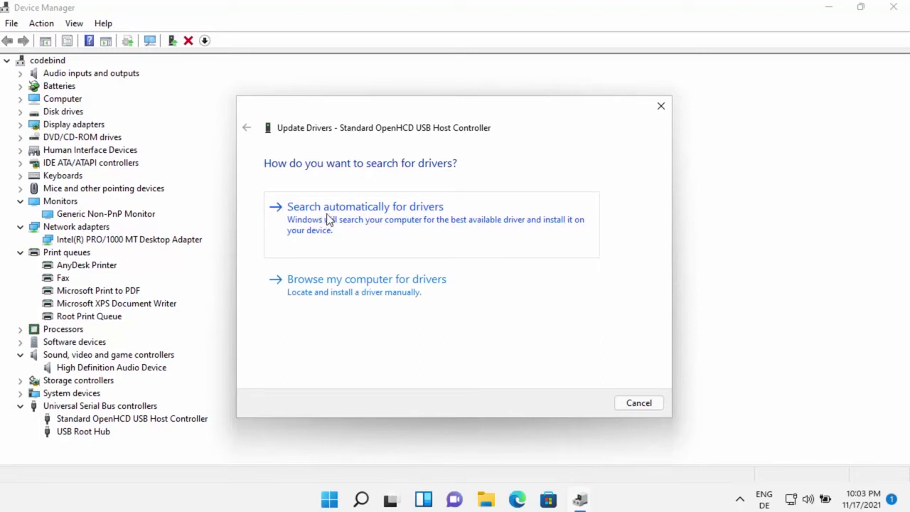
click(388, 223)
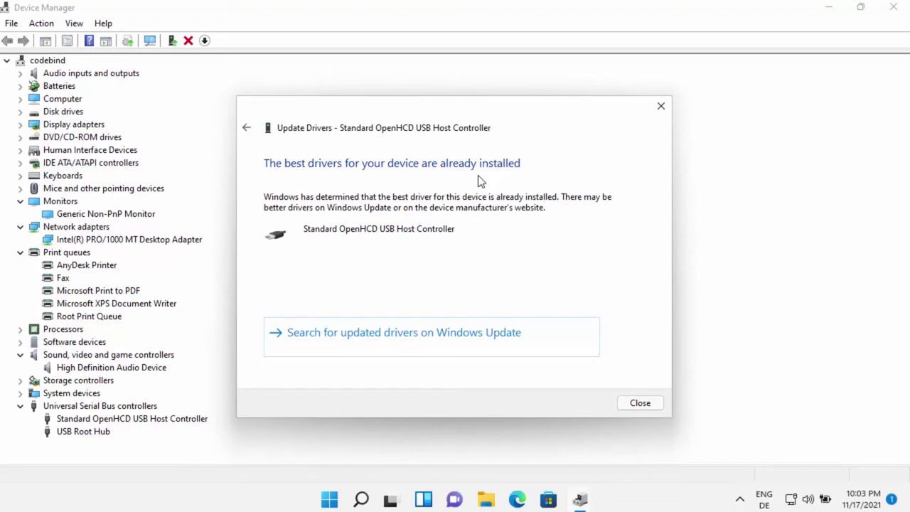
key(Escape)
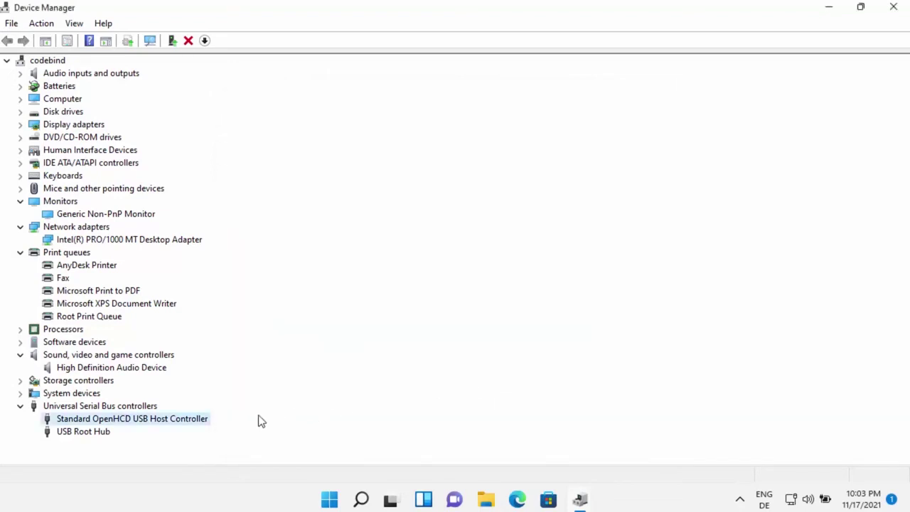
Update the Standard OpenHCD USB Host Controller manually, installing the compatible driver of the same name from the list of drivers on the computer.
right_click(189, 423)
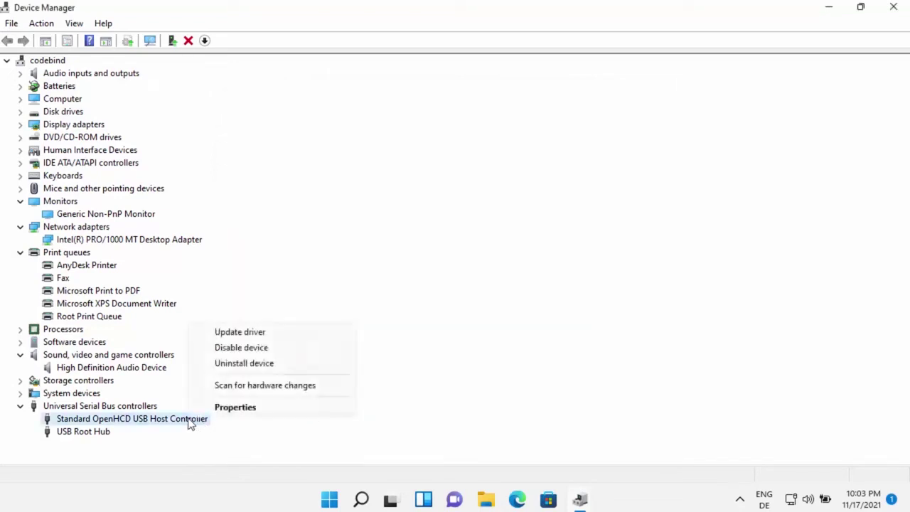
click(239, 334)
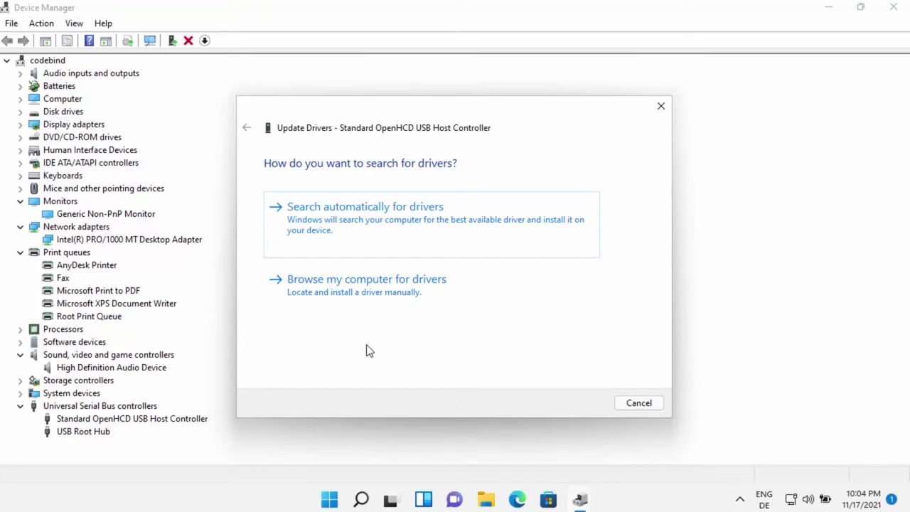
click(331, 292)
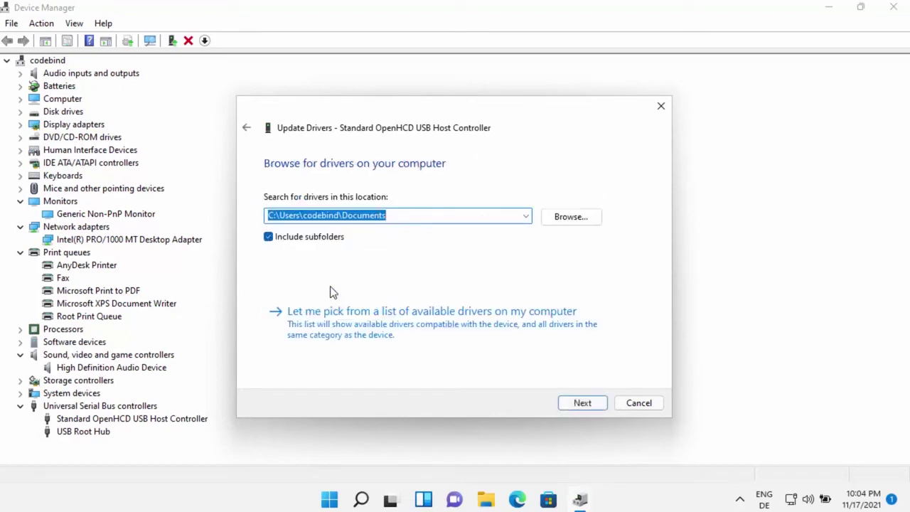
click(558, 222)
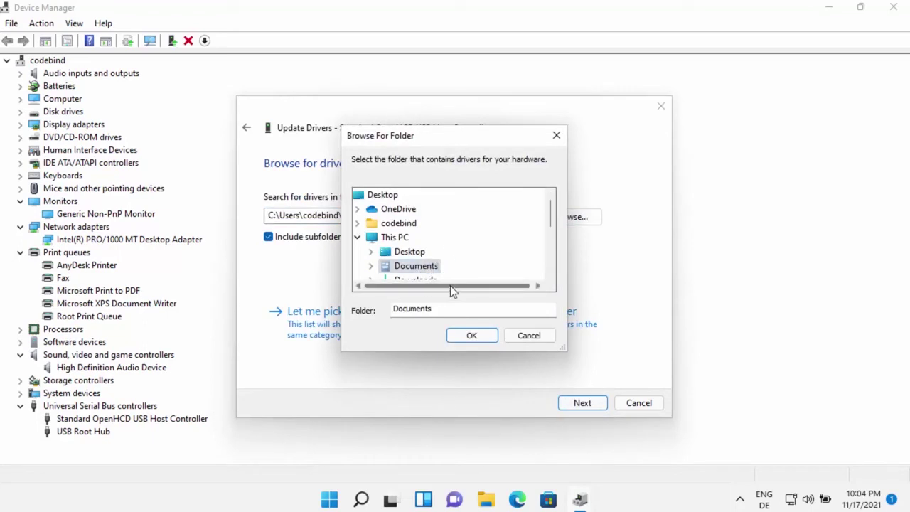
click(522, 335)
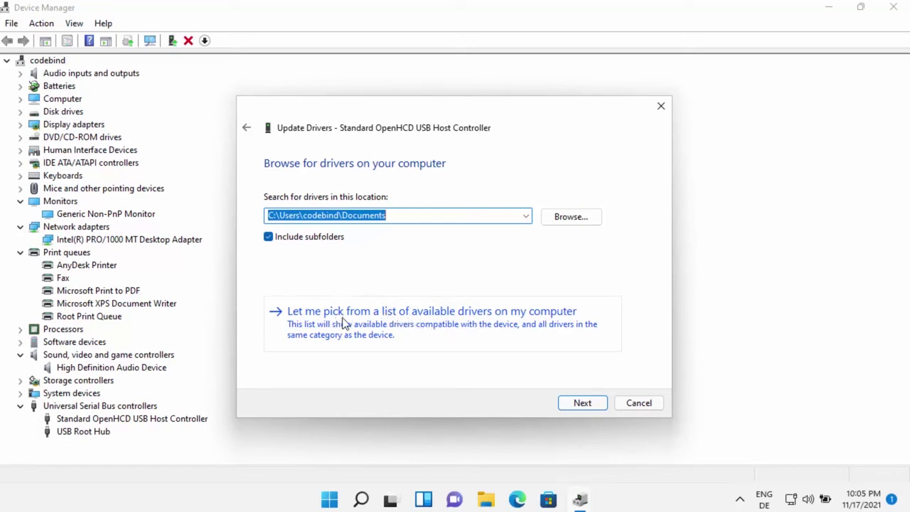
click(404, 323)
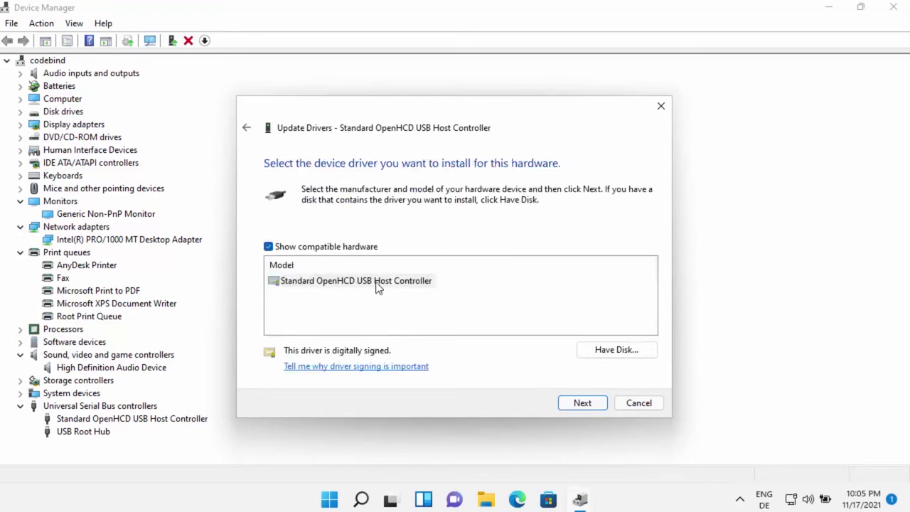
click(386, 288)
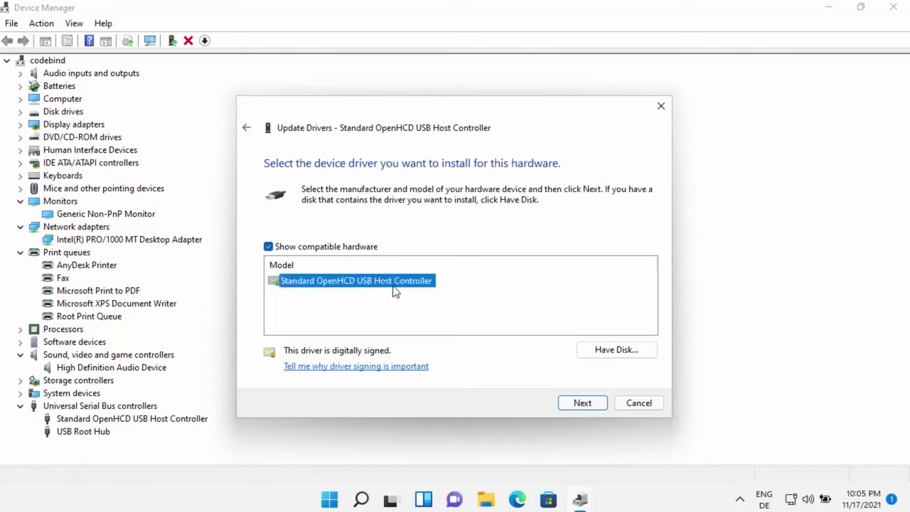
click(563, 405)
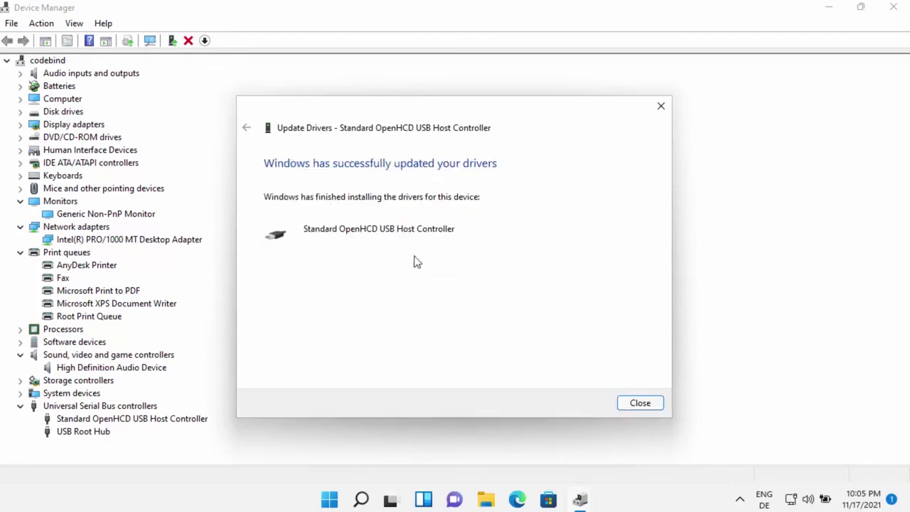
click(638, 404)
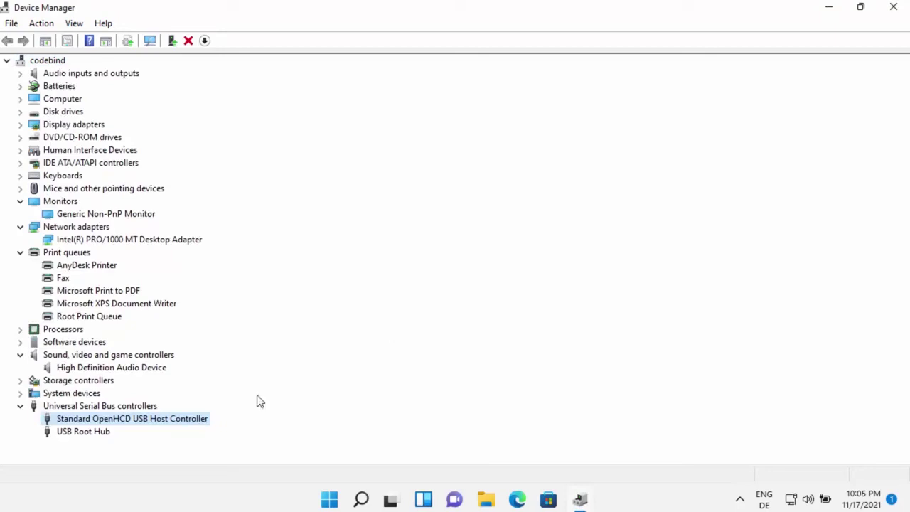
Examine the driver date and the event history in the properties of the Standard OpenHCD USB Host Controller.
right_click(197, 424)
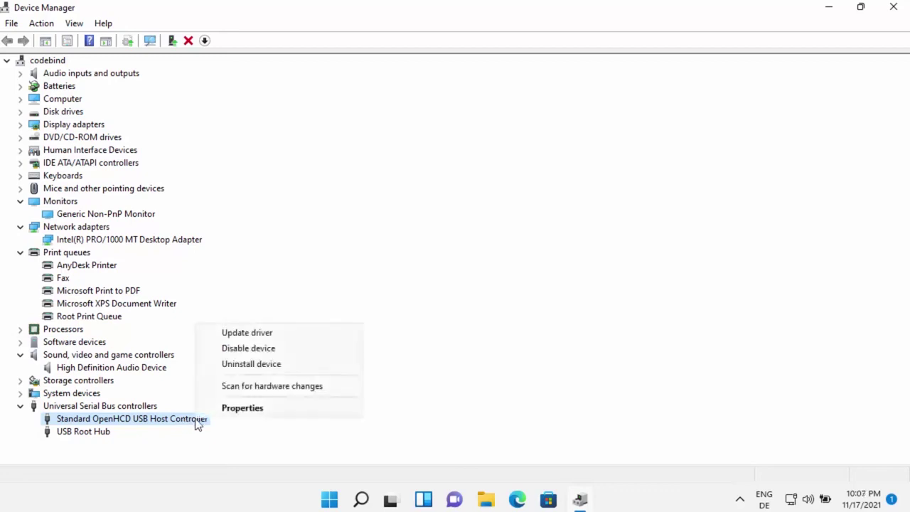
click(259, 410)
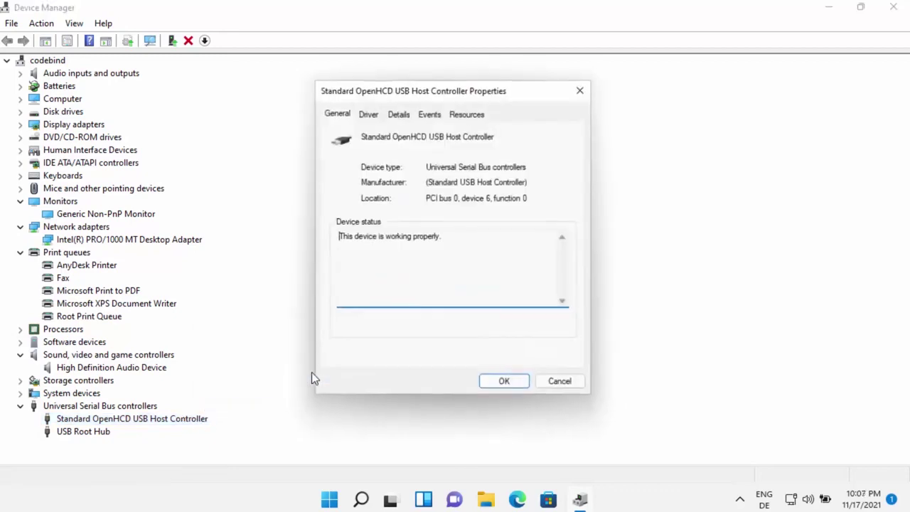
click(371, 119)
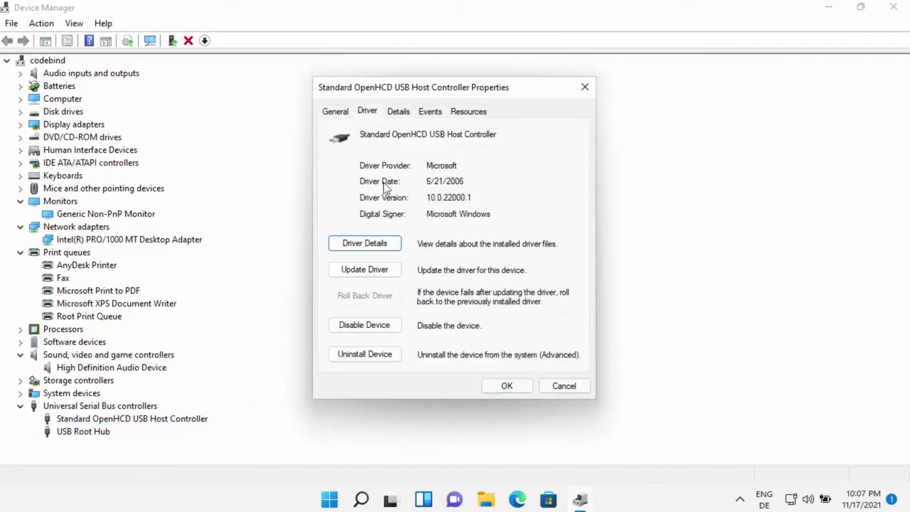
double_click(458, 181)
click(458, 182)
double_click(458, 182)
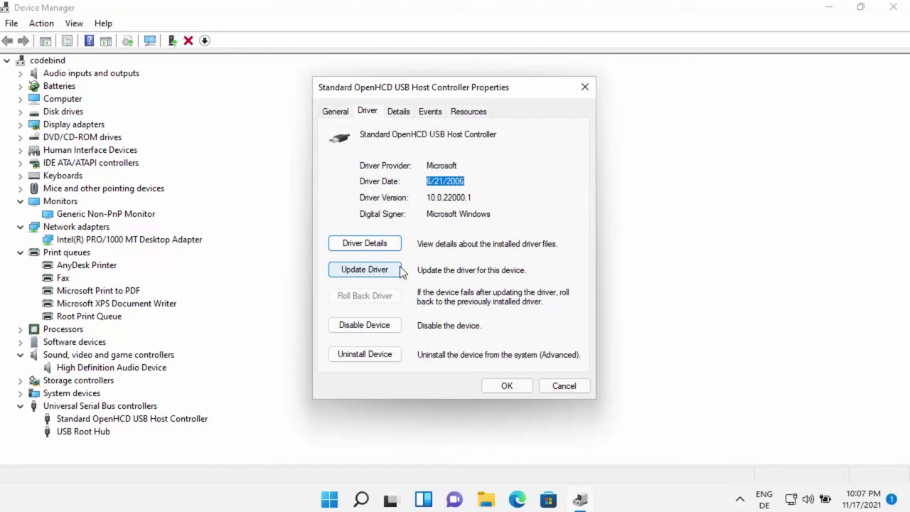
click(404, 180)
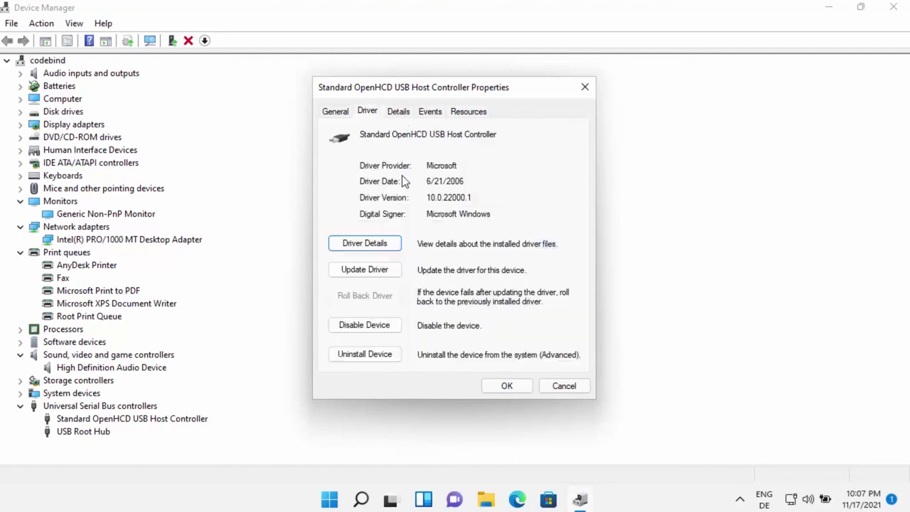
click(431, 112)
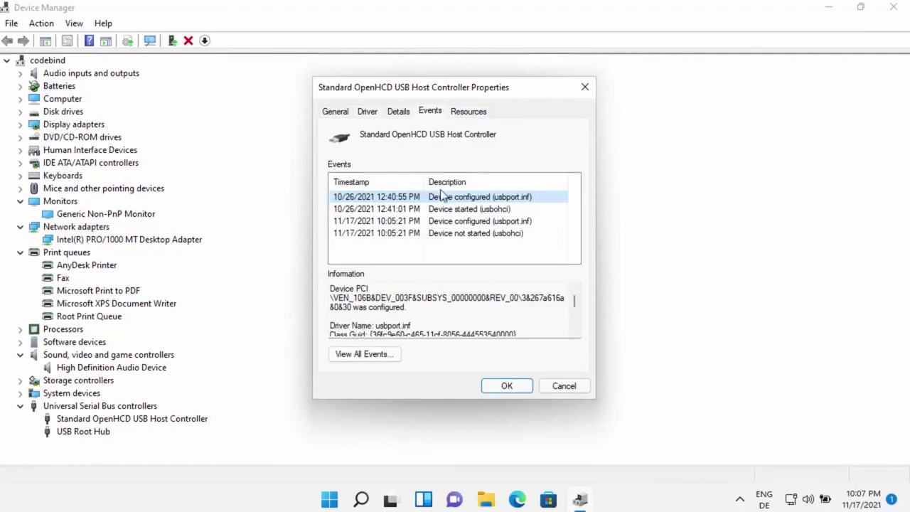